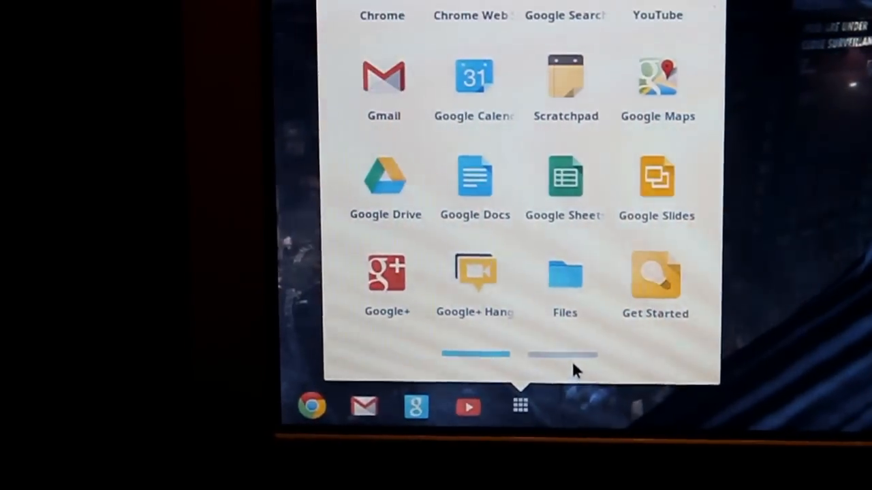
Step: Switch the app launcher to its second page of installed apps
click(571, 368)
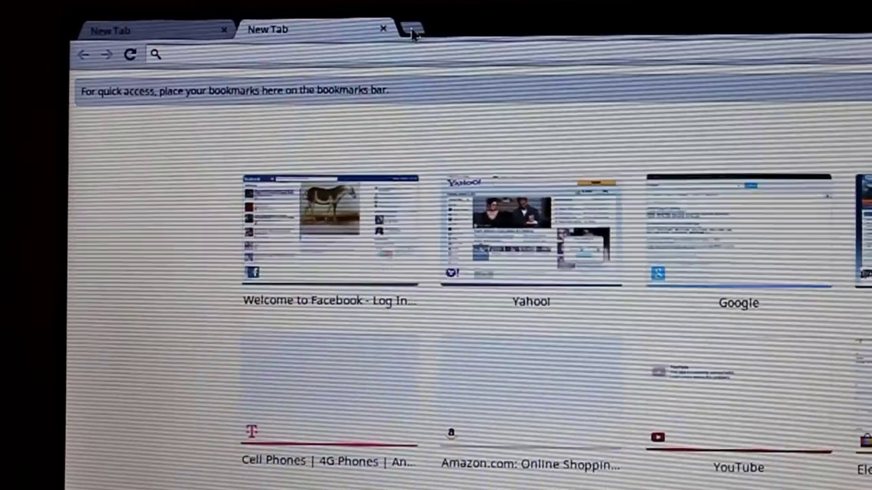
click(429, 30)
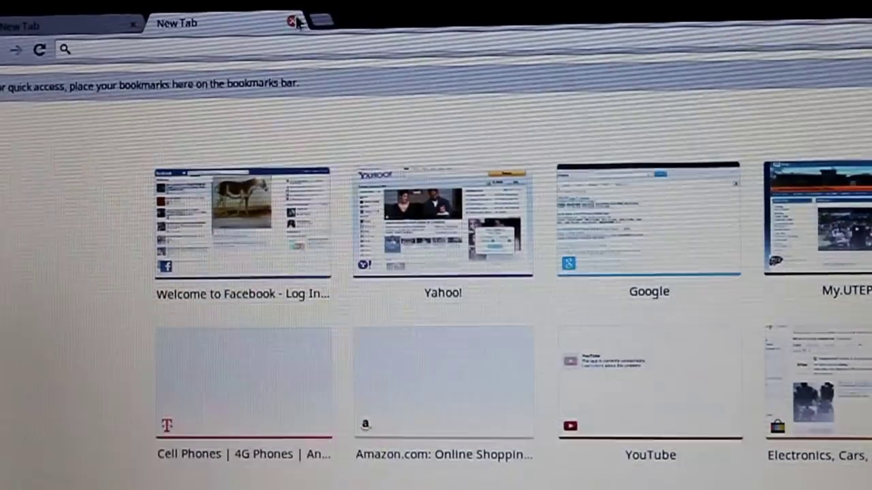
click(294, 23)
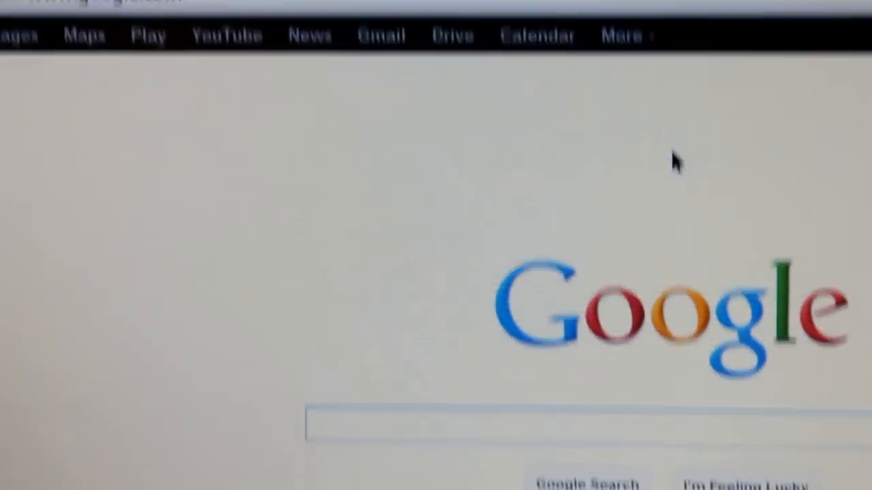
text(b)
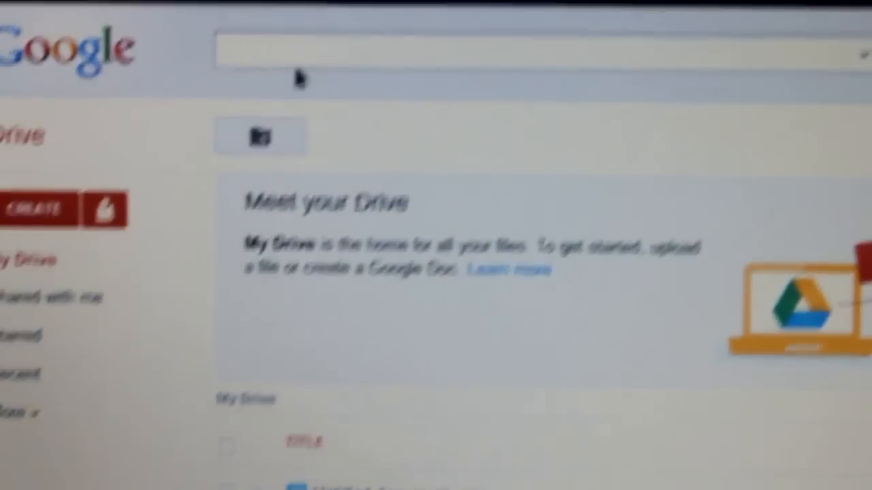
Step: Focus the Google search box to begin a query with 'li' suggestions
click(291, 47)
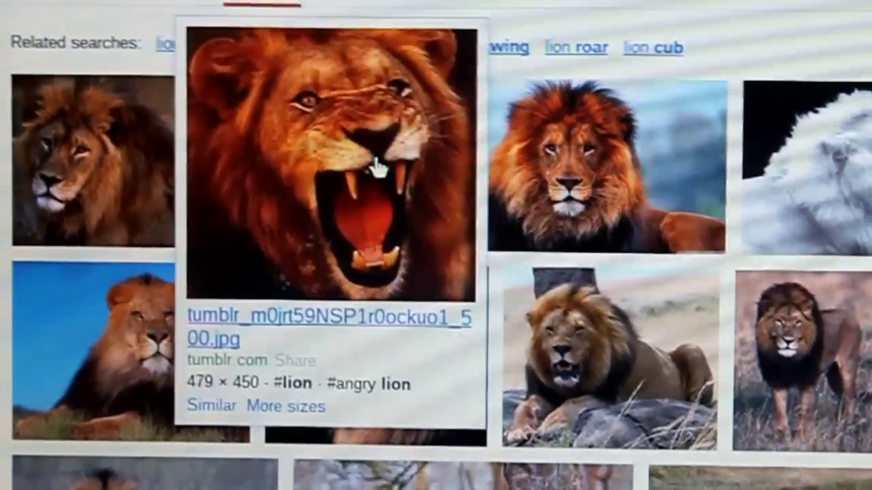
Step: Enlarge the roaring lion picture from the image results grid
mouse_move(311, 144)
click(376, 153)
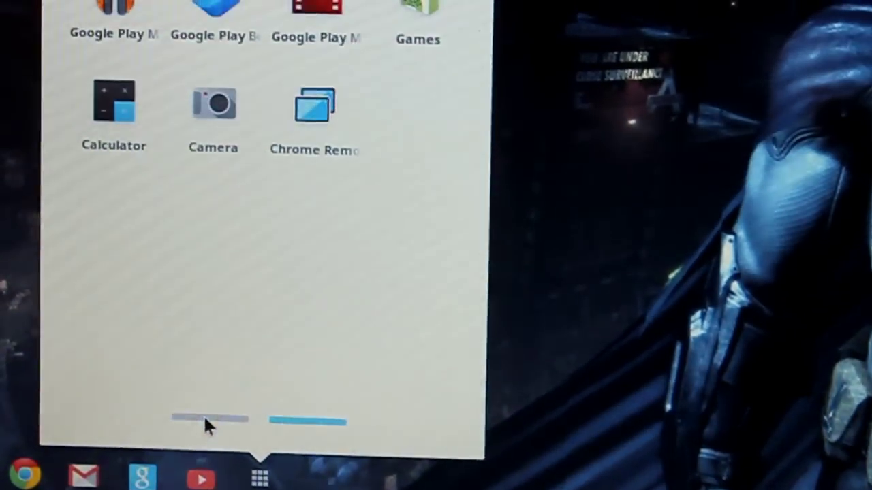
Step: Return the app launcher to its first page of Google apps
click(204, 414)
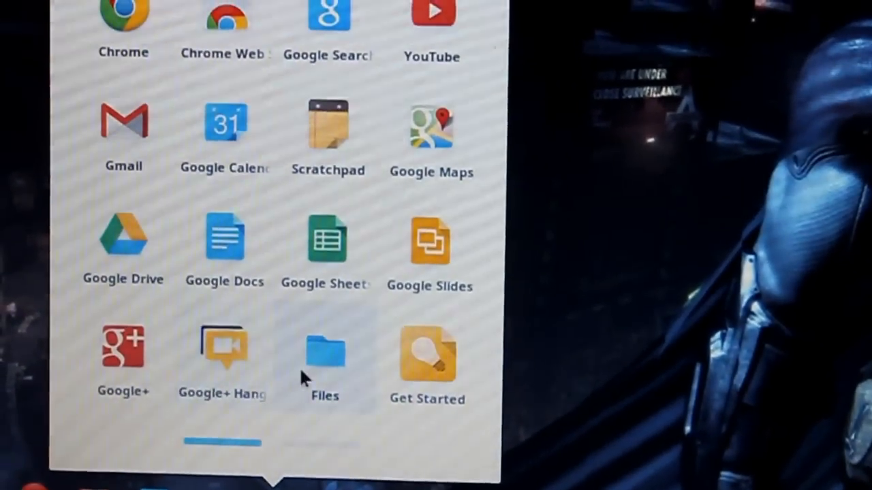